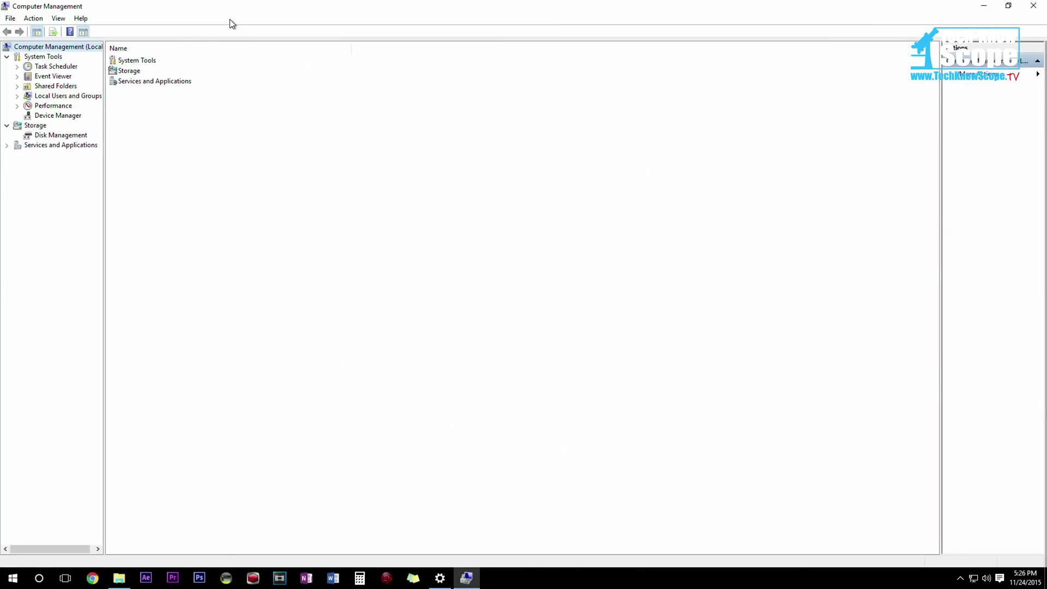
Step: Open Disk Management and initialize Disk 7 with the GPT (GUID Partition Table) partition style
{"action": "left_click", "coordinate": [55, 136]}
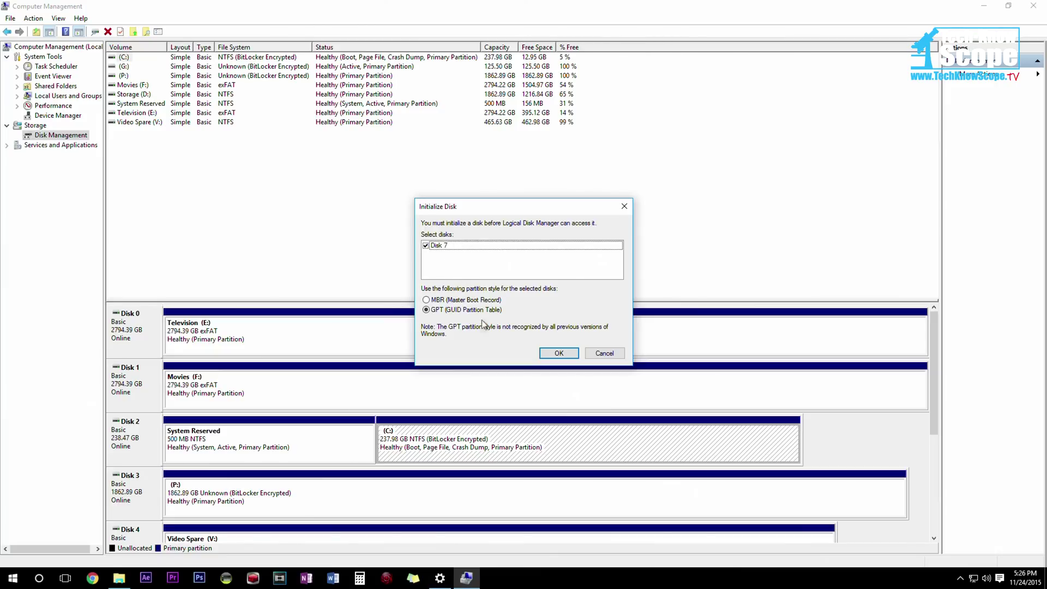
{"action": "left_click", "coordinate": [559, 354]}
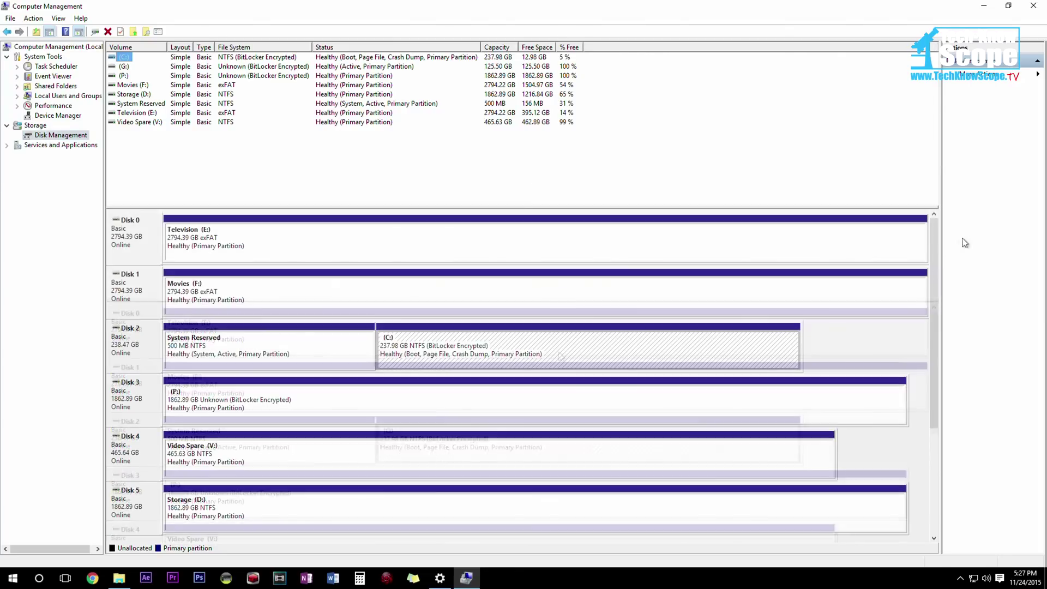
Step: Start a new simple volume on Disk 7's unallocated space, using the full size of 2860893 MB
{"action": "left_click_drag", "start_coordinate": [937, 245], "coordinate": [948, 419]}
{"action": "left_click", "coordinate": [214, 466]}
{"action": "right_click", "coordinate": [216, 453]}
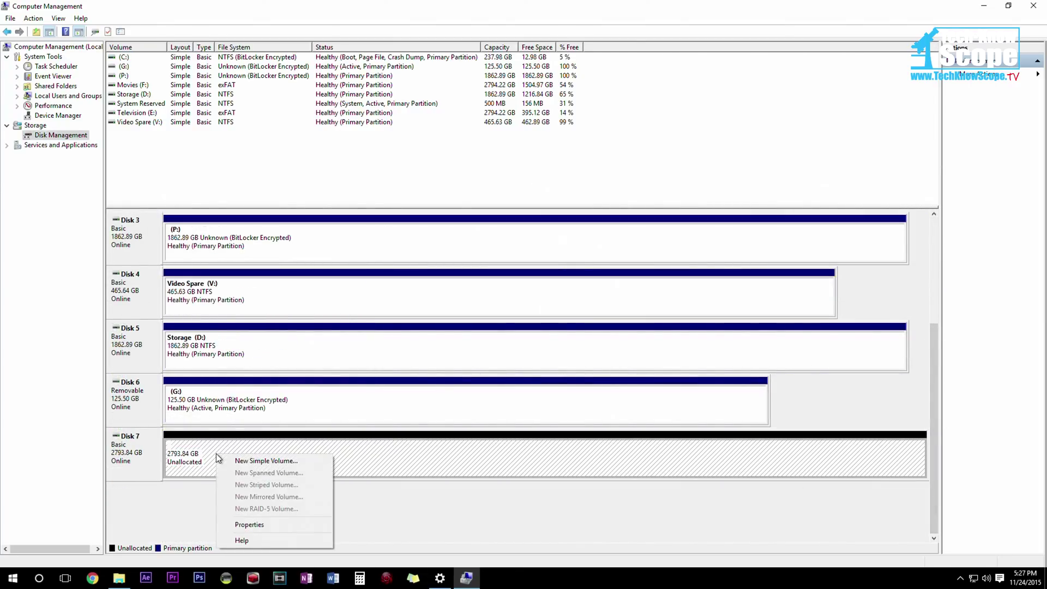
{"action": "left_click", "coordinate": [262, 461]}
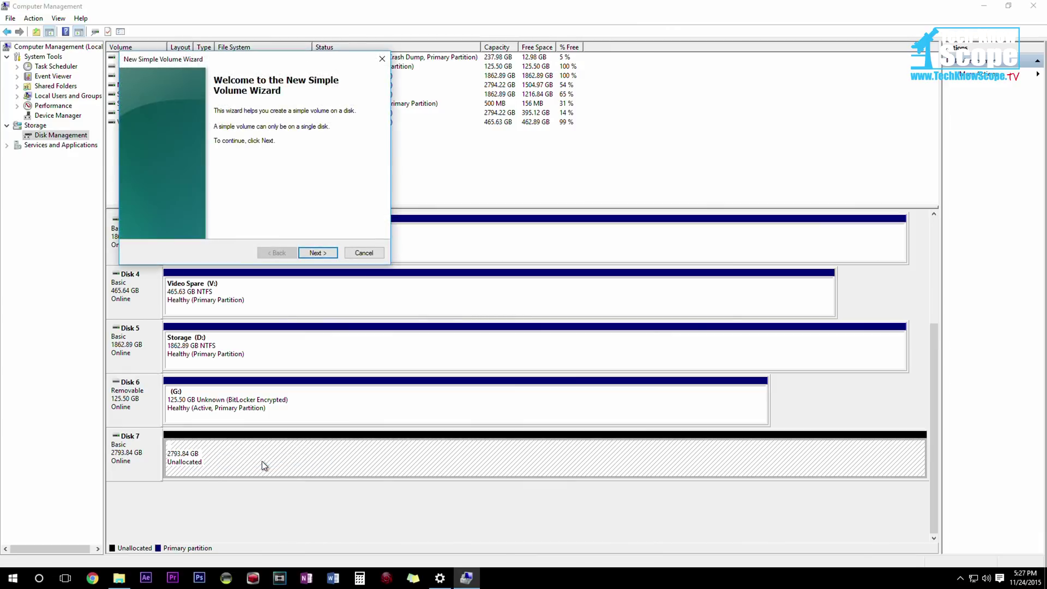
{"action": "left_click", "coordinate": [314, 258]}
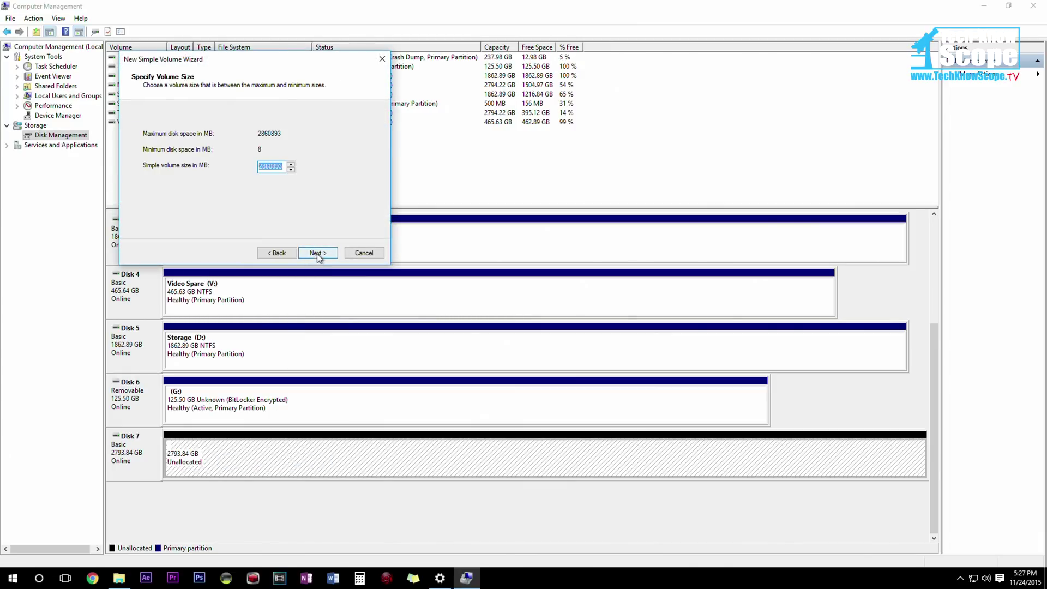
{"action": "left_click", "coordinate": [318, 253]}
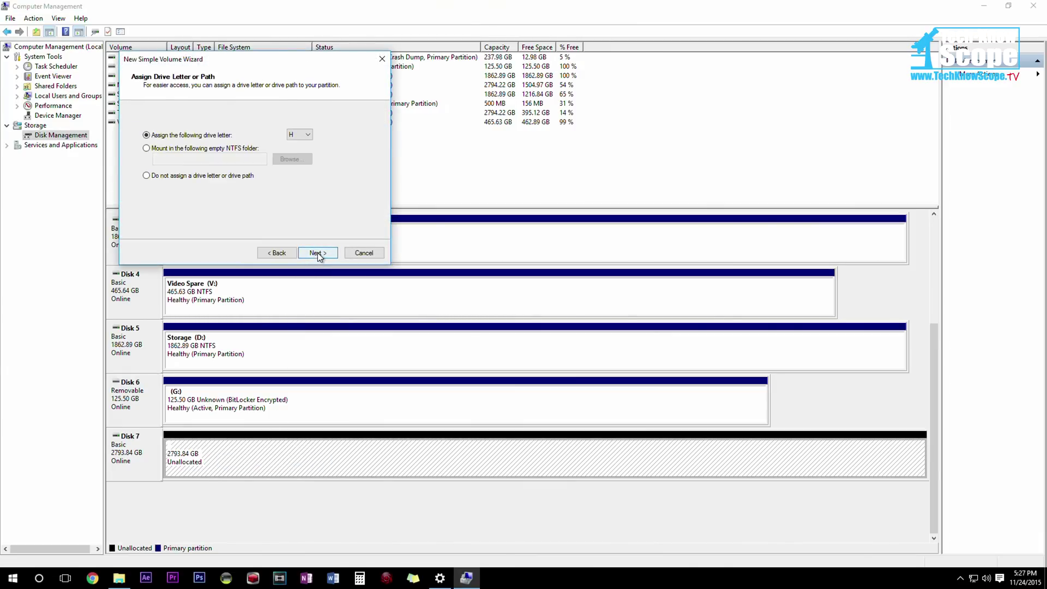
Step: Assign drive letter X and create the volume with an NTFS quick format, default allocation unit size and label New Volume
{"action": "left_click", "coordinate": [306, 136]}
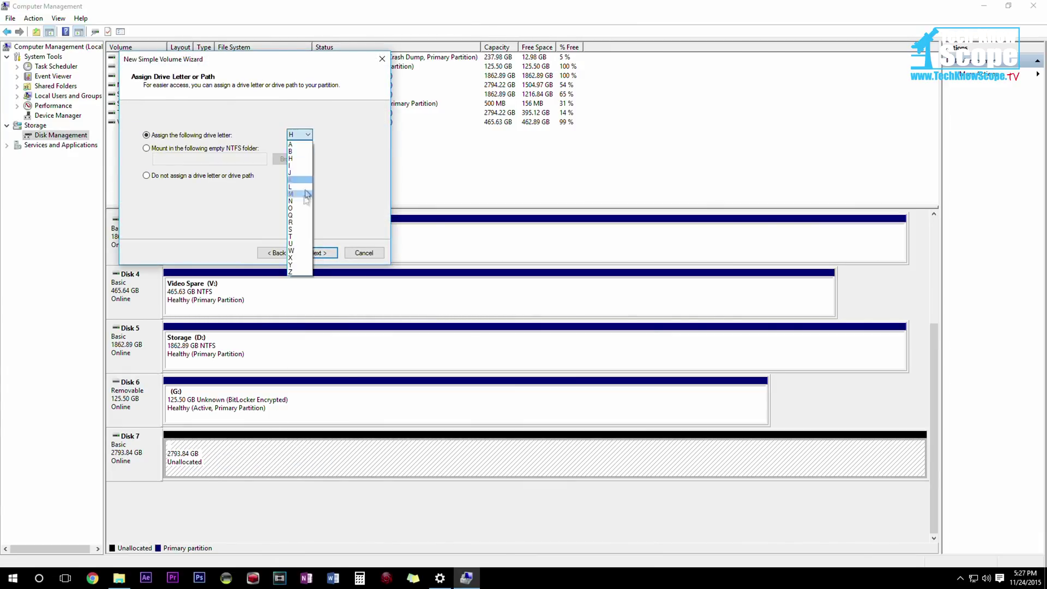
{"action": "left_click", "coordinate": [296, 258]}
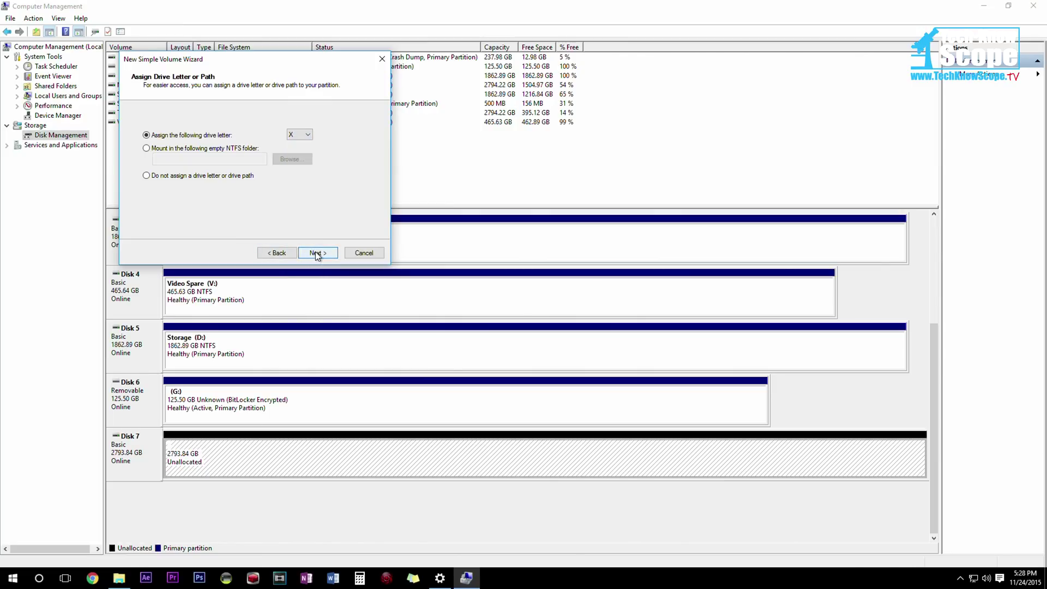
{"action": "left_click", "coordinate": [318, 254]}
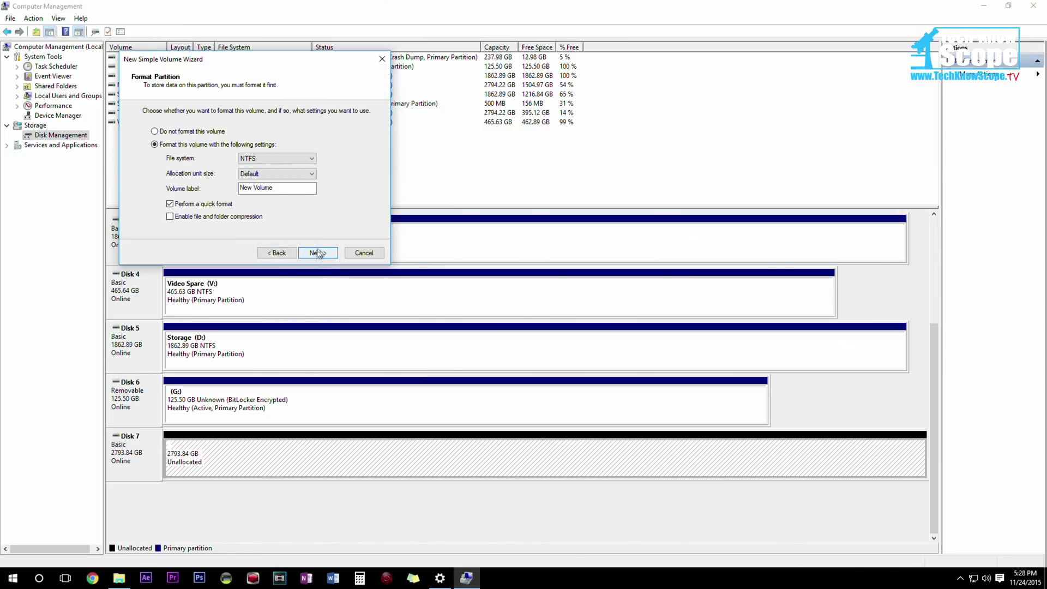
{"action": "left_click", "coordinate": [322, 252]}
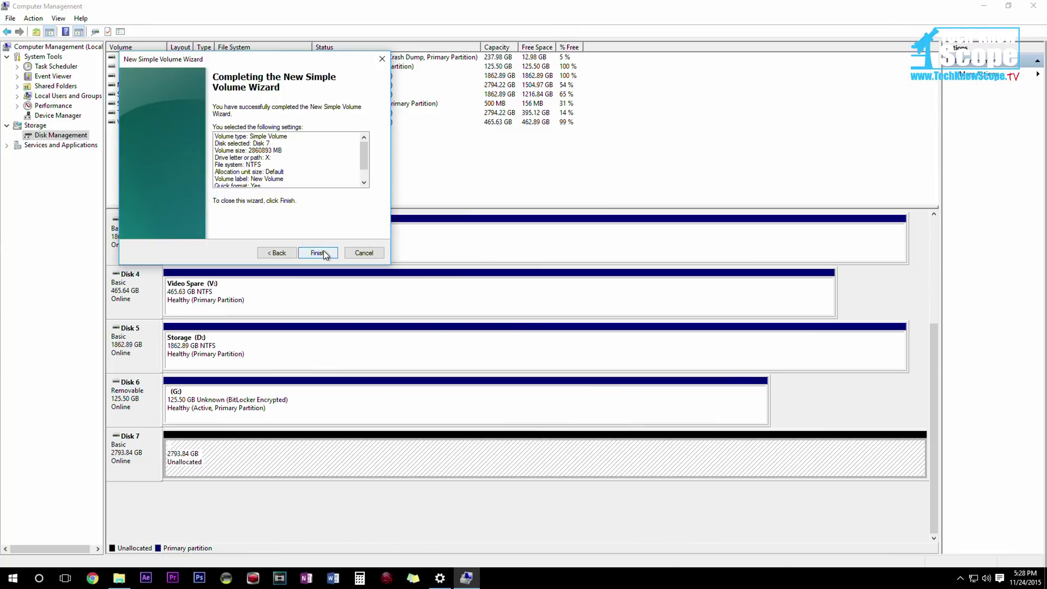
{"action": "left_click", "coordinate": [324, 253]}
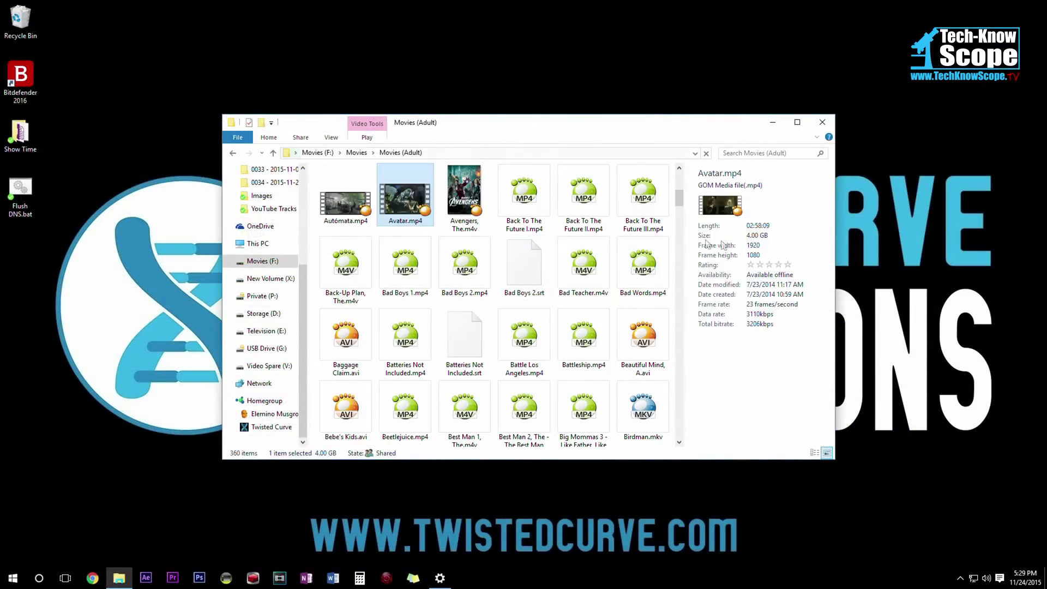
Step: Copy Avatar.mp4 from the Movies (Adult) folder to the clipboard and create a folder named Temp on Local Disk (C:)
{"action": "right_click", "coordinate": [420, 222]}
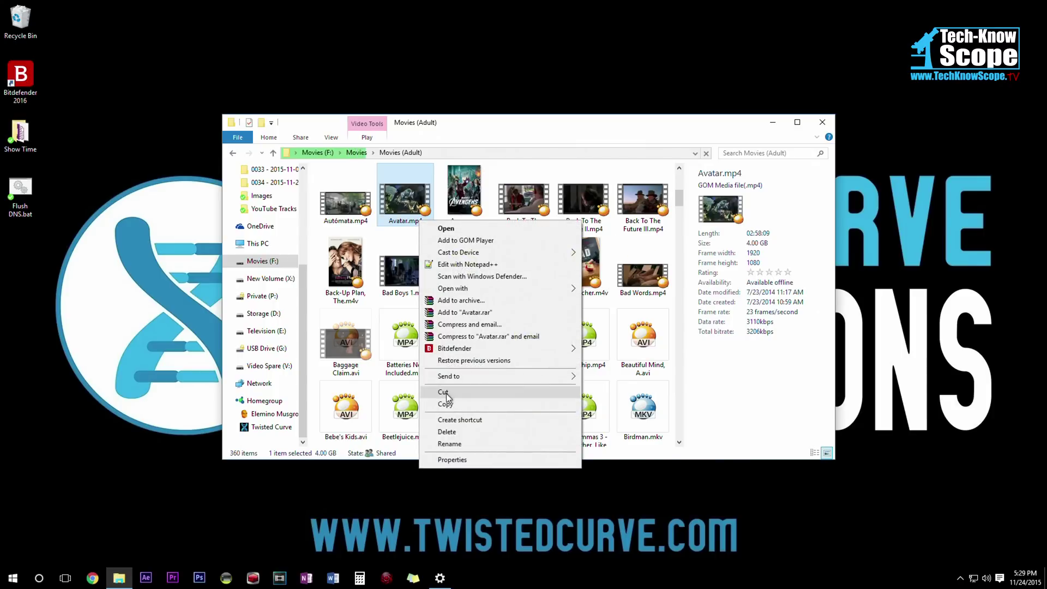
{"action": "left_click", "coordinate": [450, 405]}
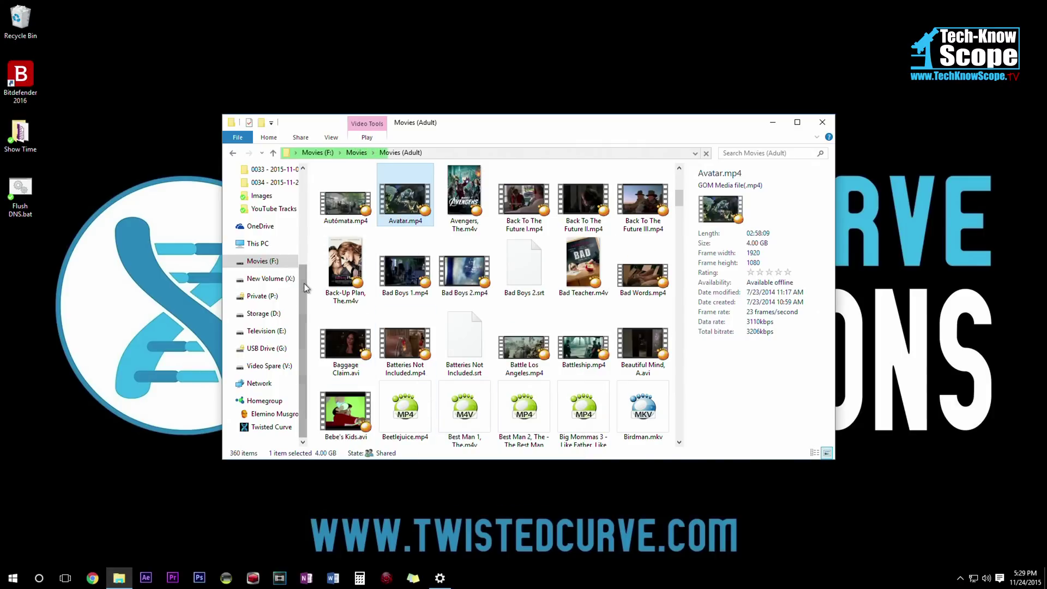
{"action": "mouse_move", "coordinate": [303, 283]}
{"action": "left_mouse_down"}
{"action": "mouse_move", "coordinate": [303, 196]}
{"action": "mouse_move", "coordinate": [299, 266]}
{"action": "left_mouse_up"}
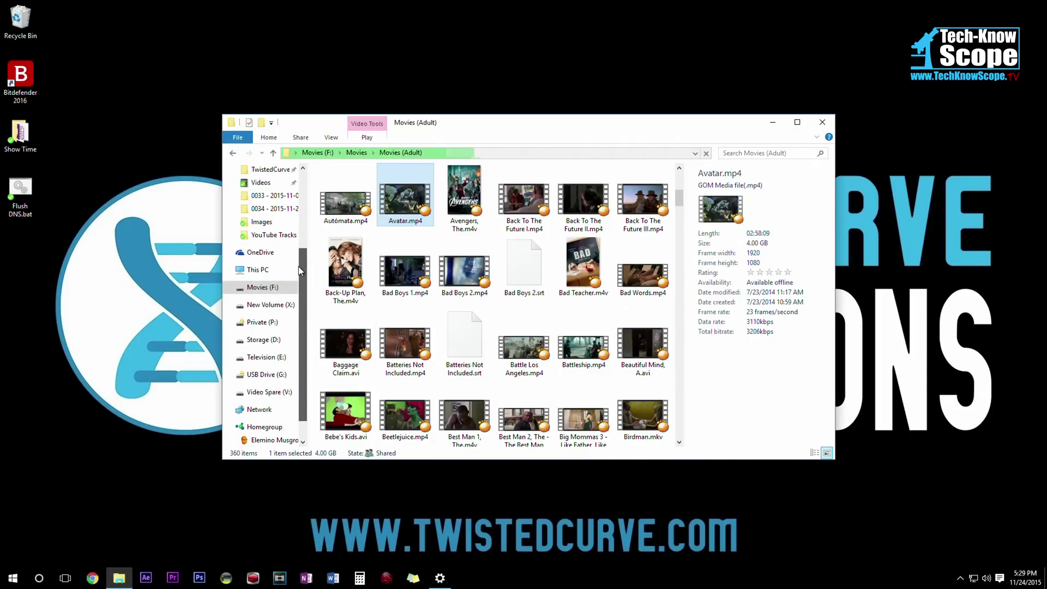
{"action": "left_click", "coordinate": [261, 271]}
{"action": "double_click", "coordinate": [410, 301]}
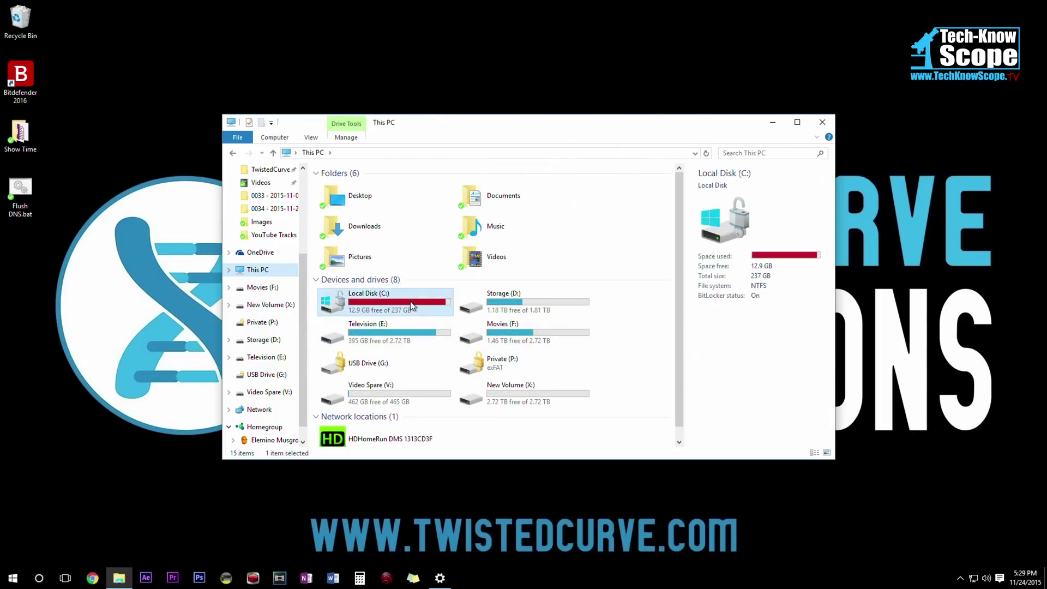
{"action": "right_click", "coordinate": [355, 345]}
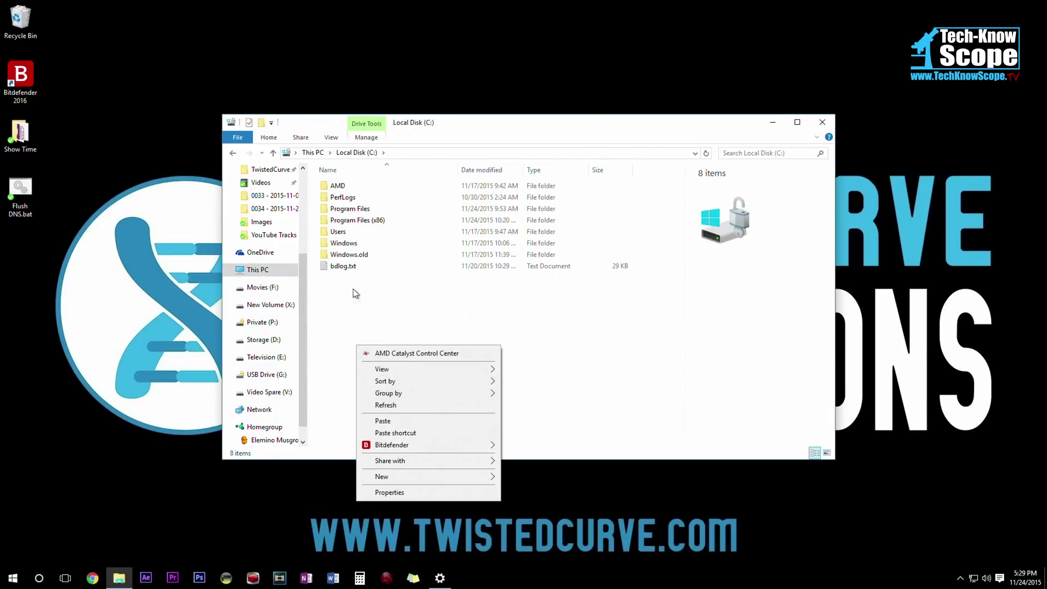
{"action": "mouse_move", "coordinate": [385, 476]}
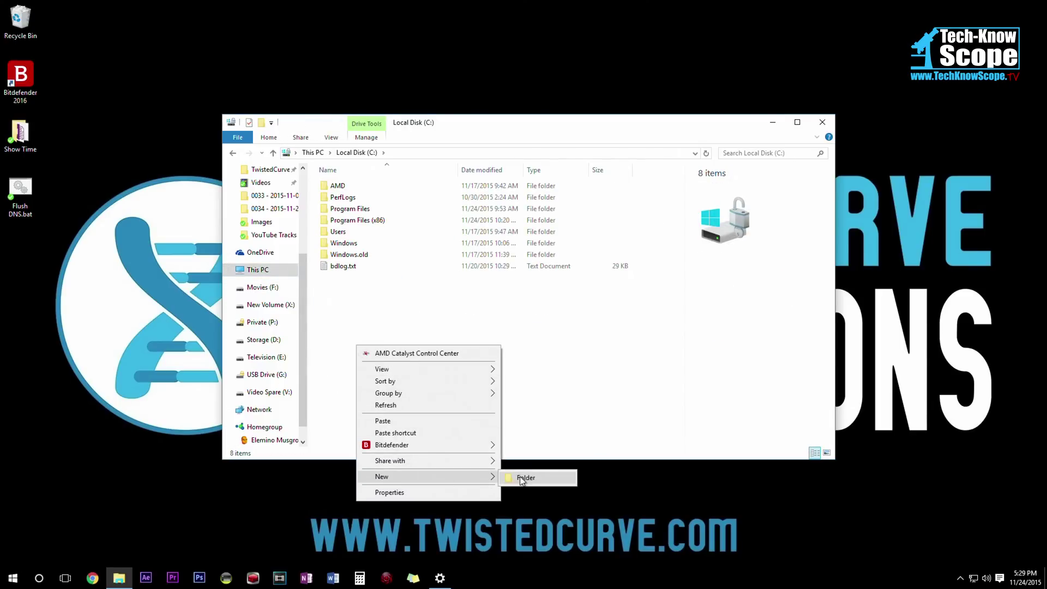
{"action": "left_click", "coordinate": [524, 471]}
{"action": "type", "text": "Temp"}
{"action": "key", "text": "Return"}
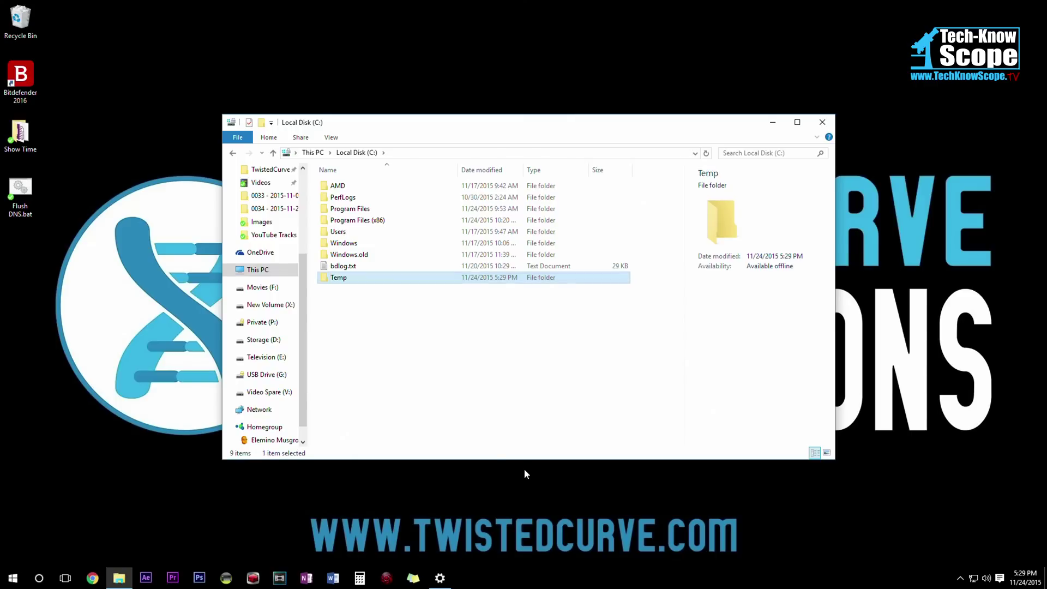
Step: Paste Avatar.mp4 into the new Temp folder and show the detailed transfer progress
{"action": "key", "text": "Return"}
{"action": "right_click", "coordinate": [420, 331]}
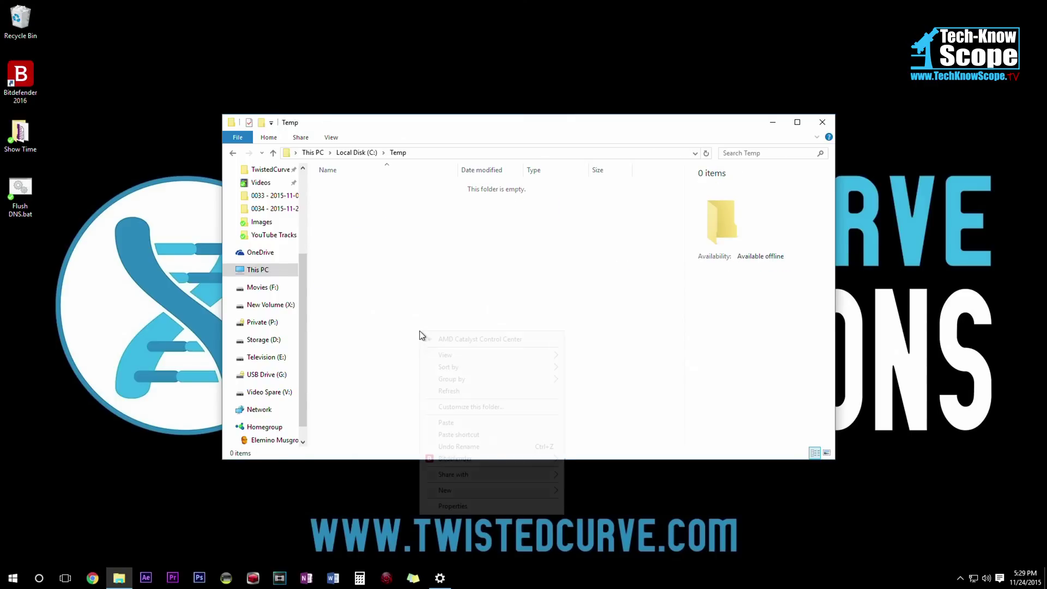
{"action": "left_click", "coordinate": [459, 420]}
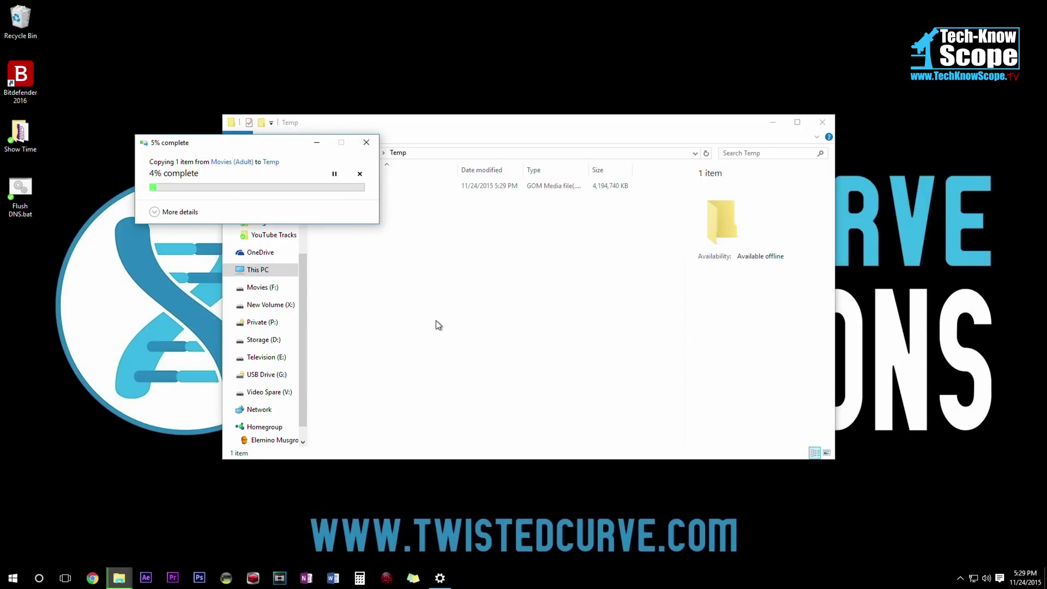
{"action": "left_click", "coordinate": [164, 213]}
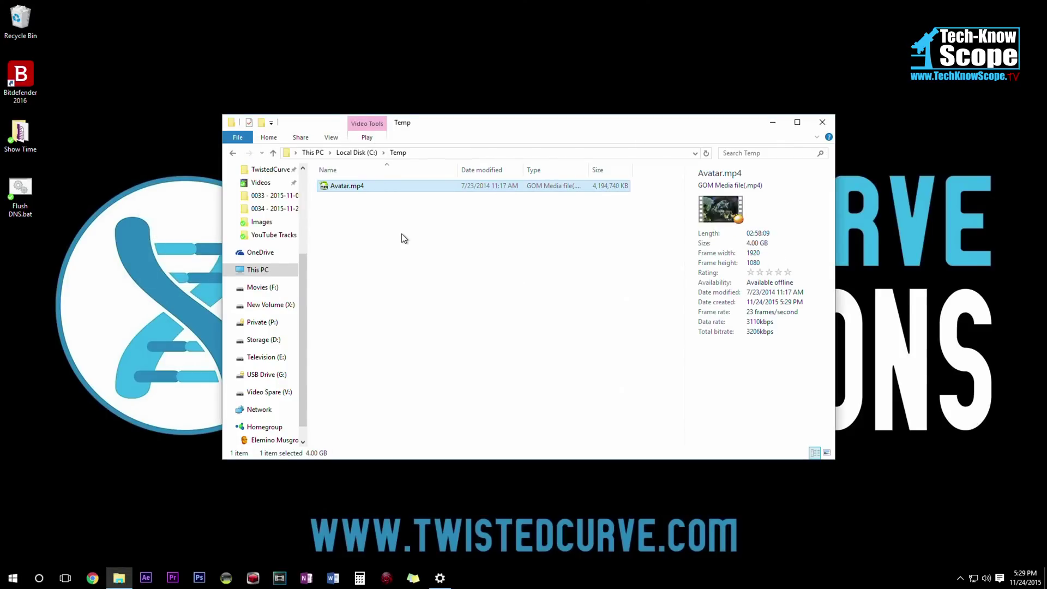
Step: Move Avatar.mp4 from the Temp folder to New Volume (X:)
{"action": "right_click", "coordinate": [392, 188]}
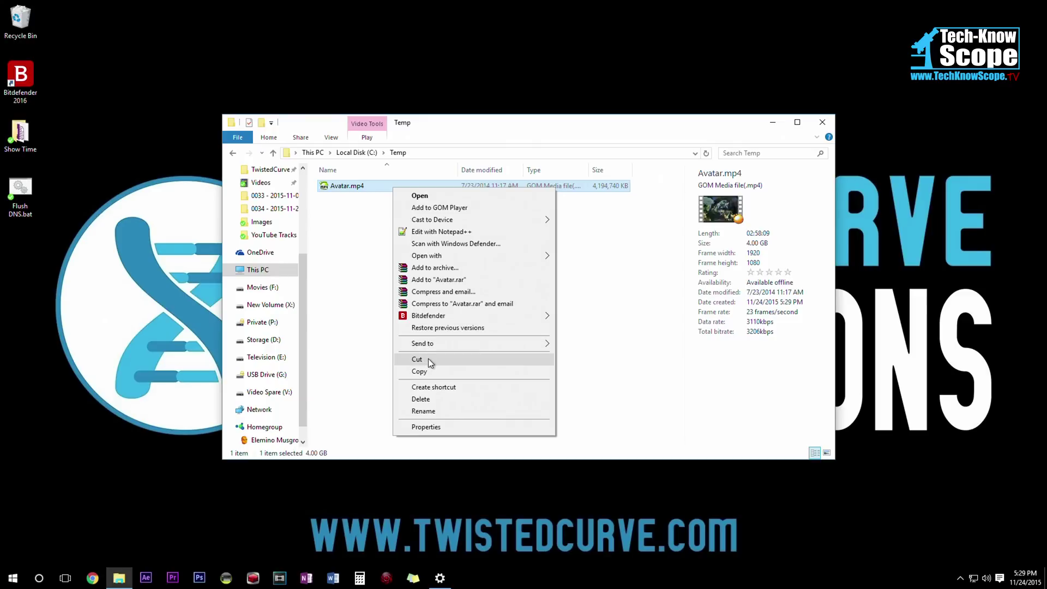
{"action": "left_click", "coordinate": [429, 360]}
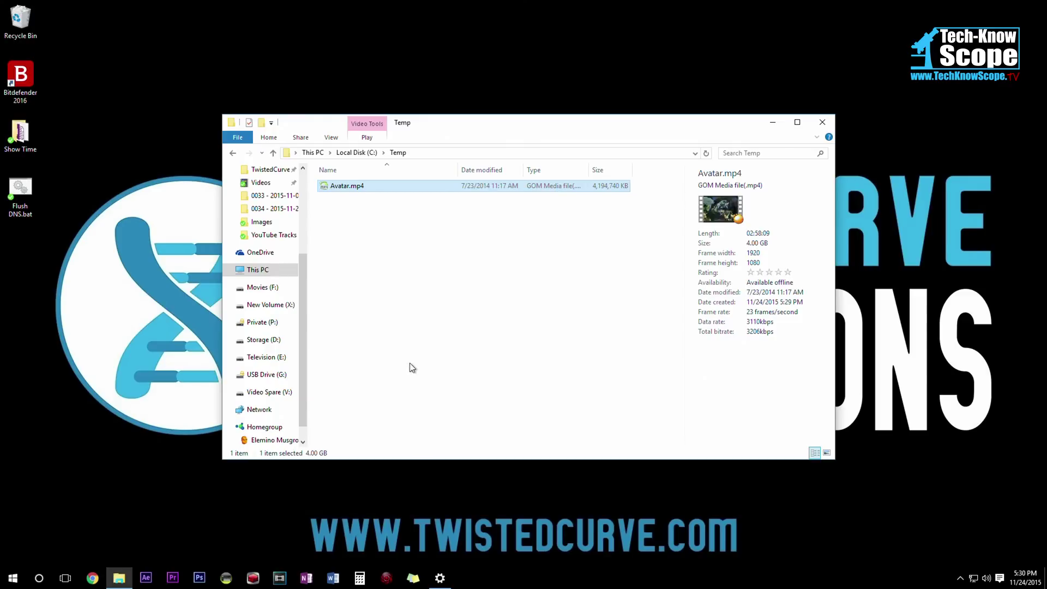
{"action": "left_click", "coordinate": [287, 306]}
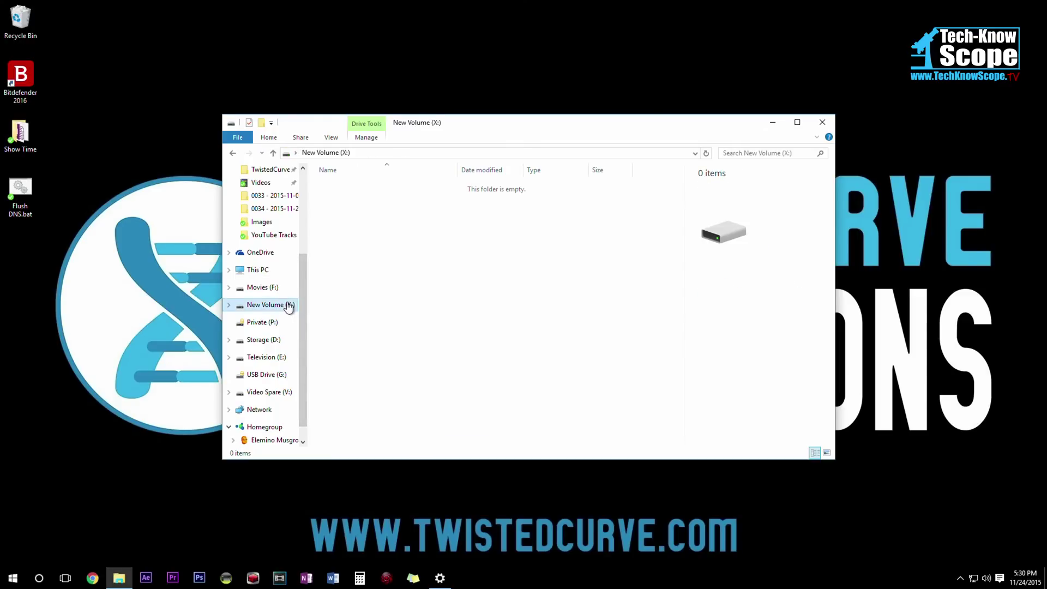
{"action": "right_click", "coordinate": [374, 249]}
{"action": "left_click", "coordinate": [411, 339]}
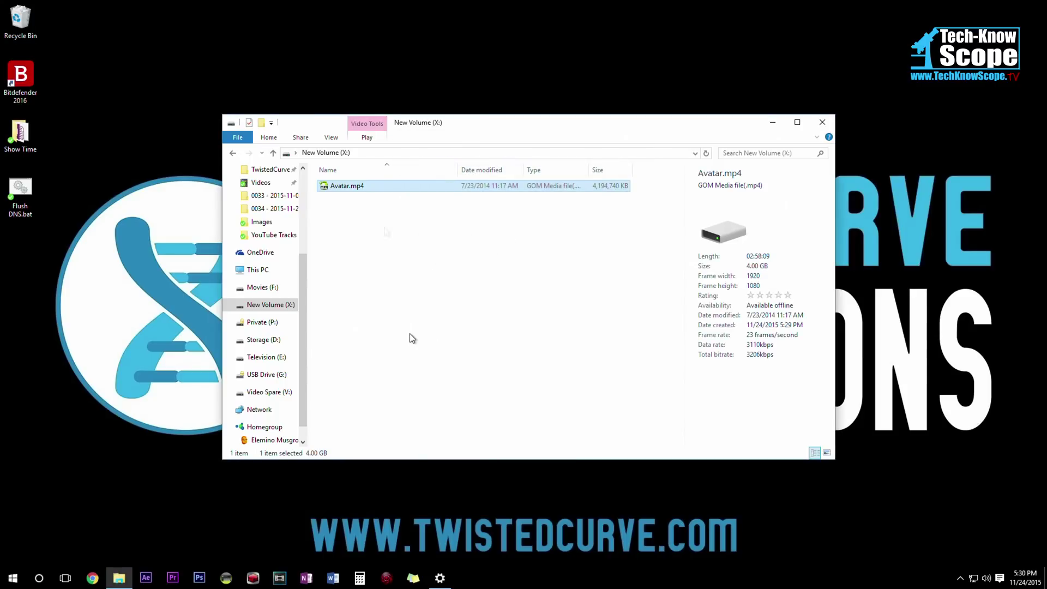
Step: Move Avatar.mp4 from New Volume (X:) back to the Temp folder on Local Disk (C:)
{"action": "right_click", "coordinate": [352, 185]}
{"action": "left_click", "coordinate": [380, 357]}
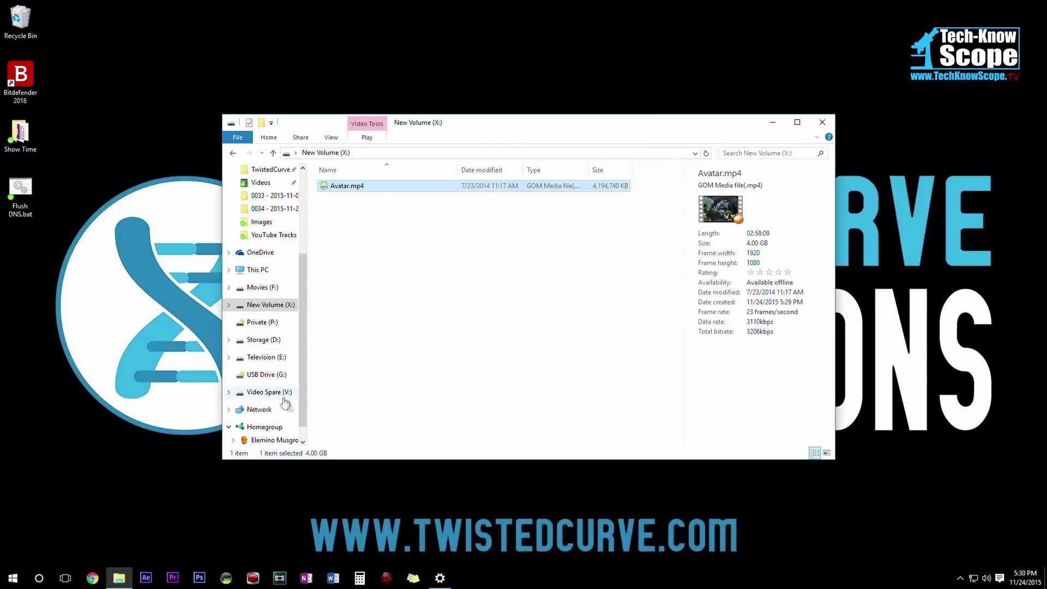
{"action": "left_click", "coordinate": [257, 270]}
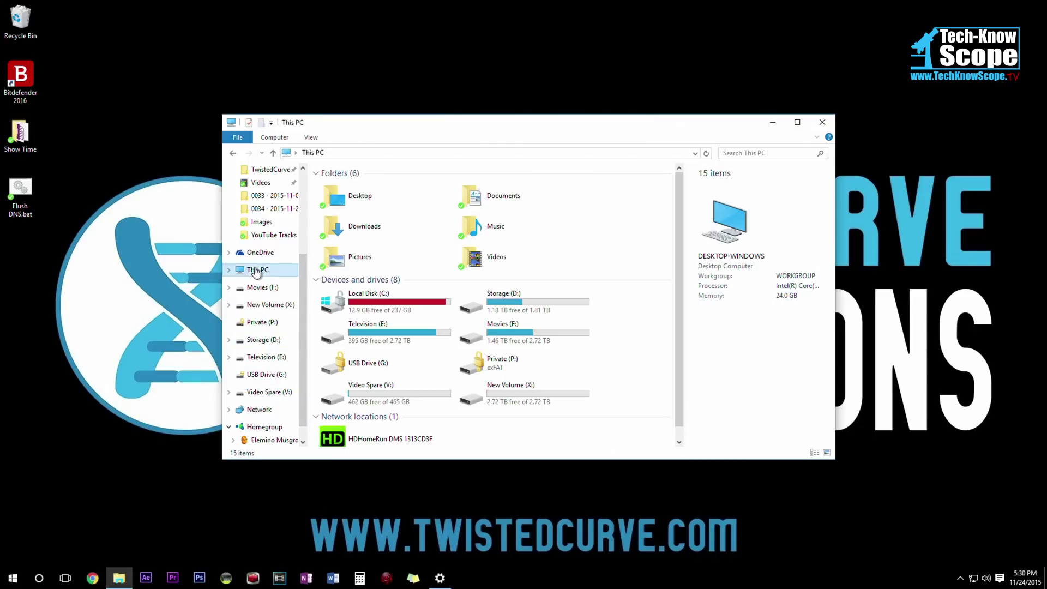
{"action": "double_click", "coordinate": [371, 306]}
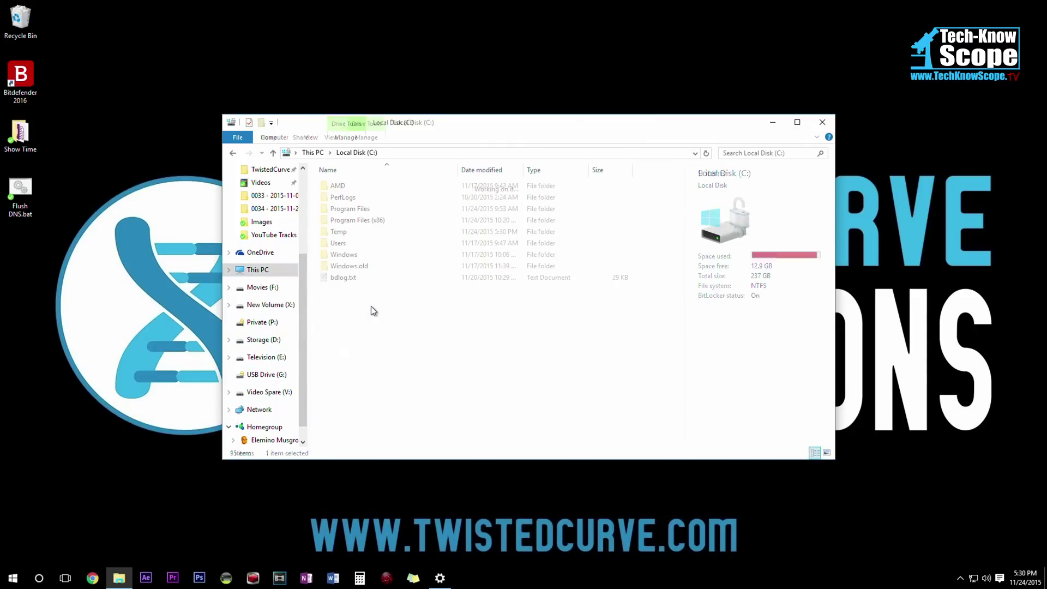
{"action": "left_click", "coordinate": [342, 236]}
{"action": "double_click", "coordinate": [343, 235]}
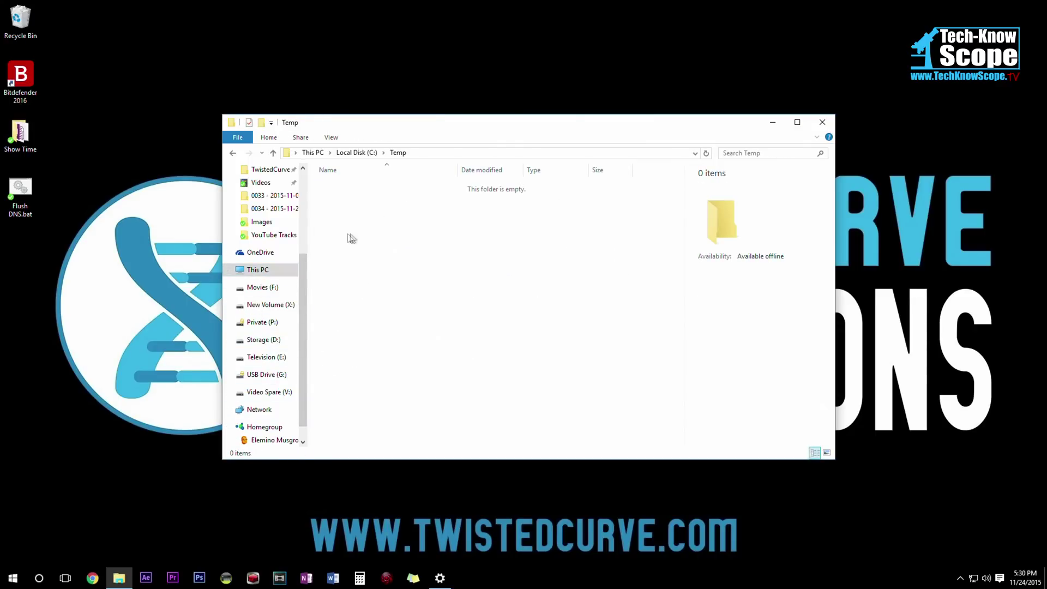
{"action": "right_click", "coordinate": [362, 232]}
{"action": "left_click", "coordinate": [409, 324]}
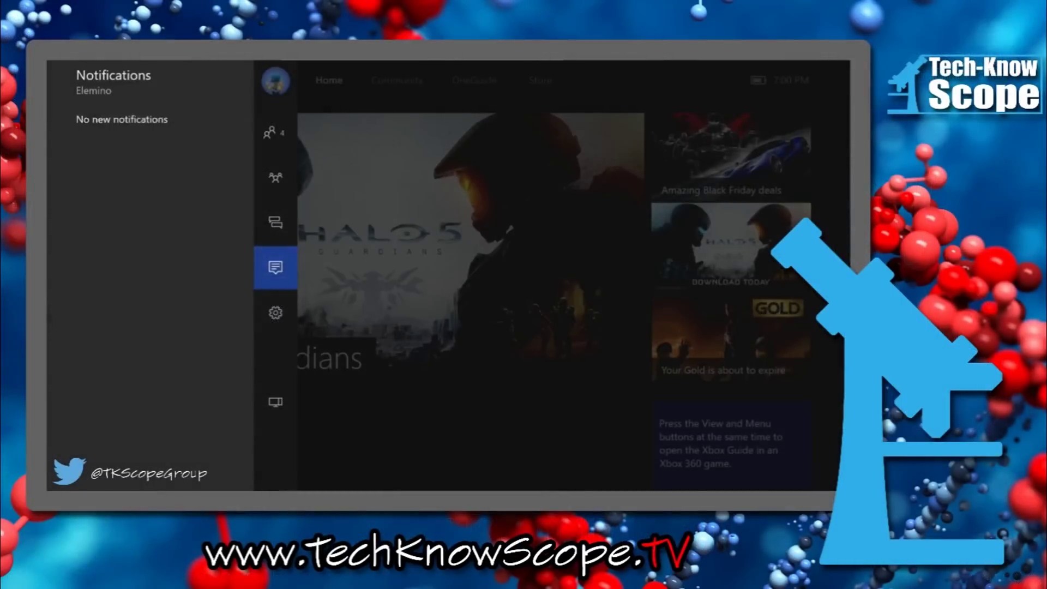
Step: Switch to the Xbox One guide and open the console's full settings
{"action": "key", "text": "Down"}
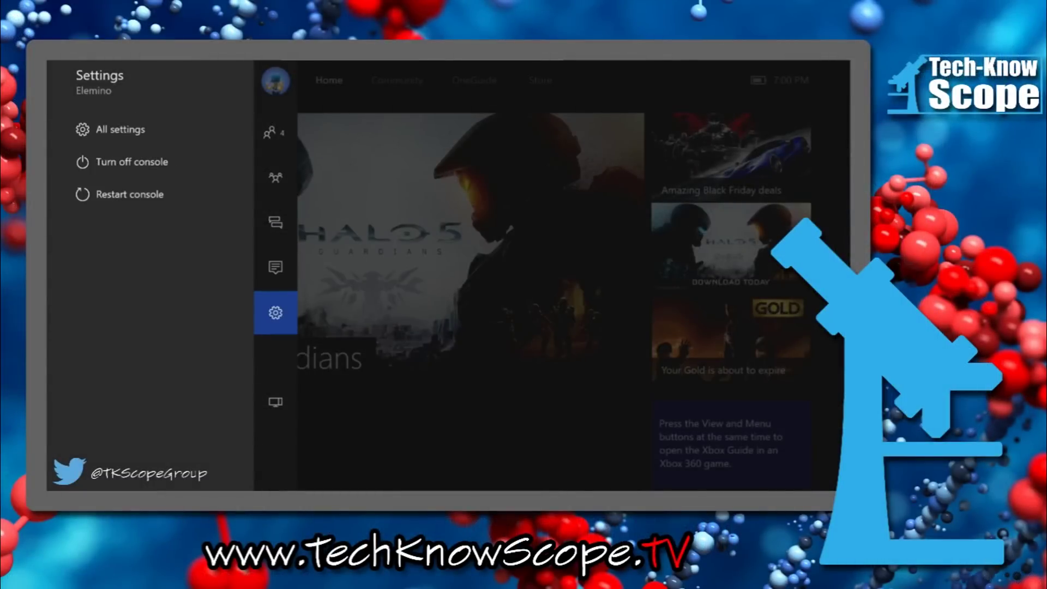
{"action": "key", "text": "Right"}
{"action": "key", "text": "Return"}
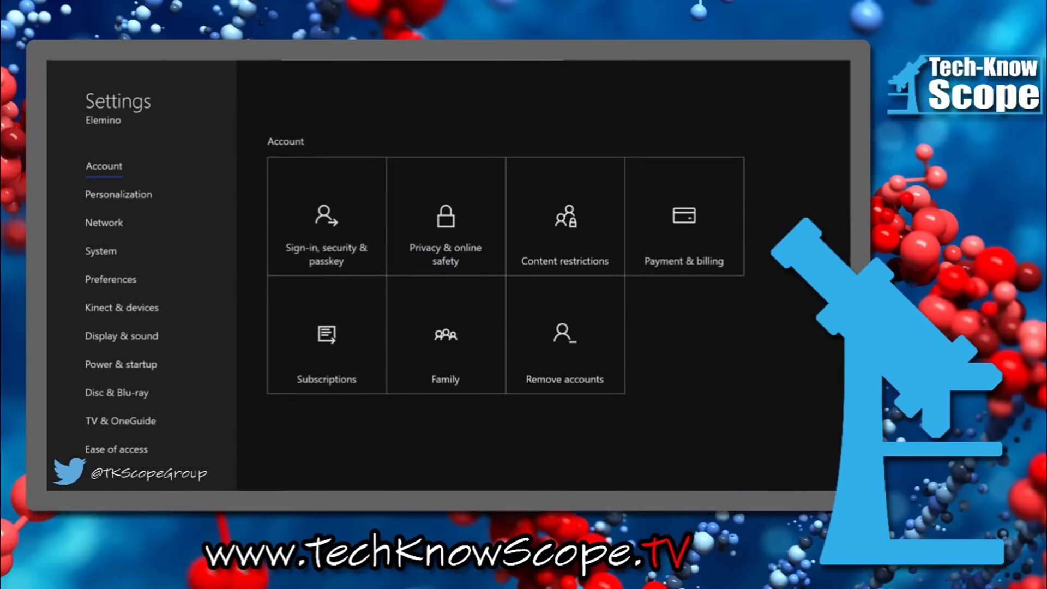
Step: Open the Storage page in the System section of the console settings
{"action": "key", "text": "Down"}
{"action": "key", "text": "Down"}
{"action": "key", "text": "Down"}
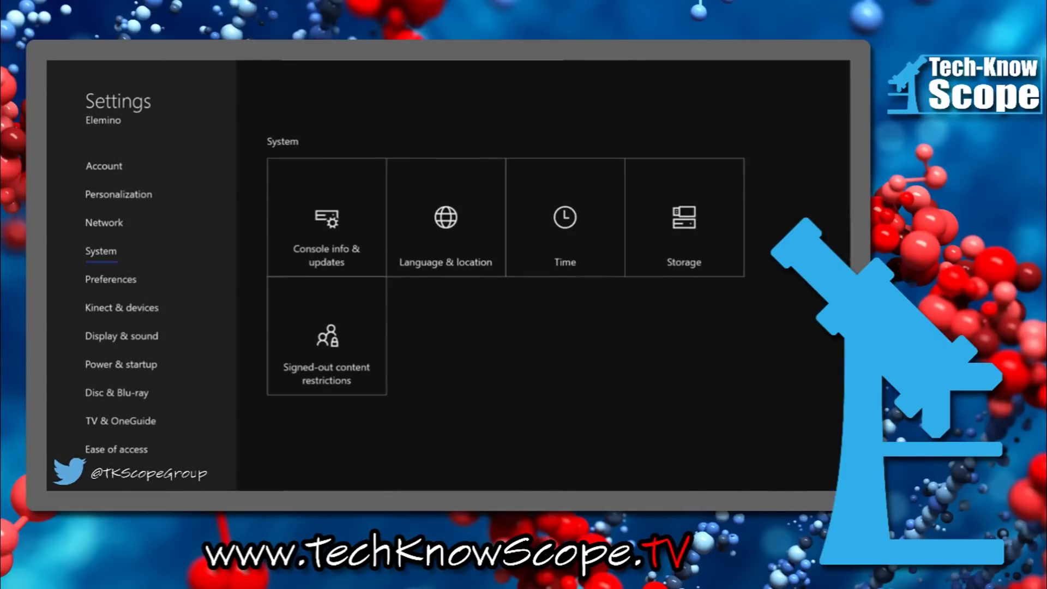
{"action": "key", "text": "Right"}
{"action": "key", "text": "Right"}
{"action": "key", "text": "Right"}
{"action": "key", "text": "Right"}
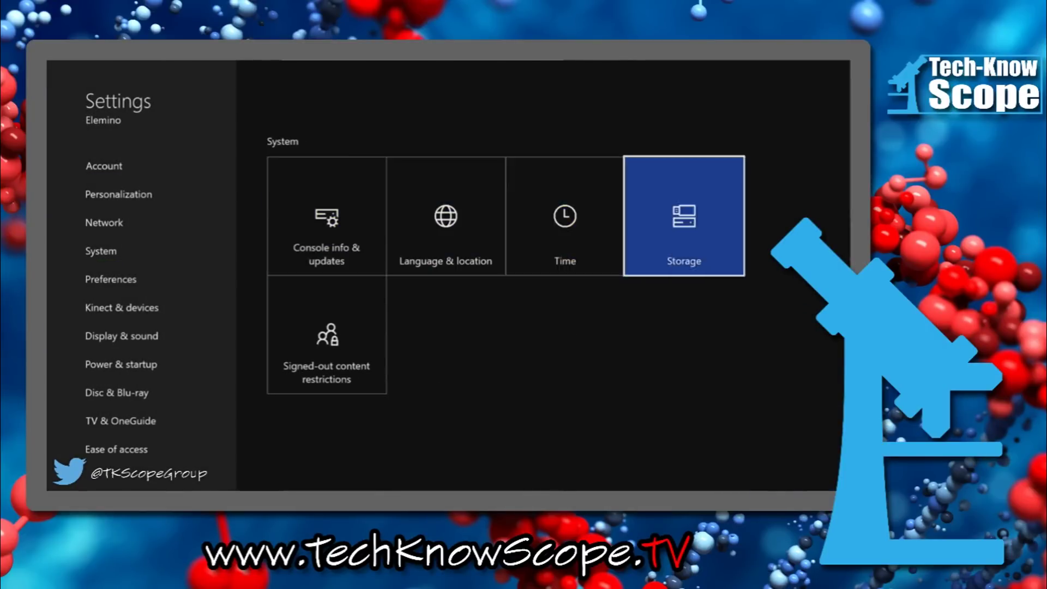
{"action": "key", "text": "Return"}
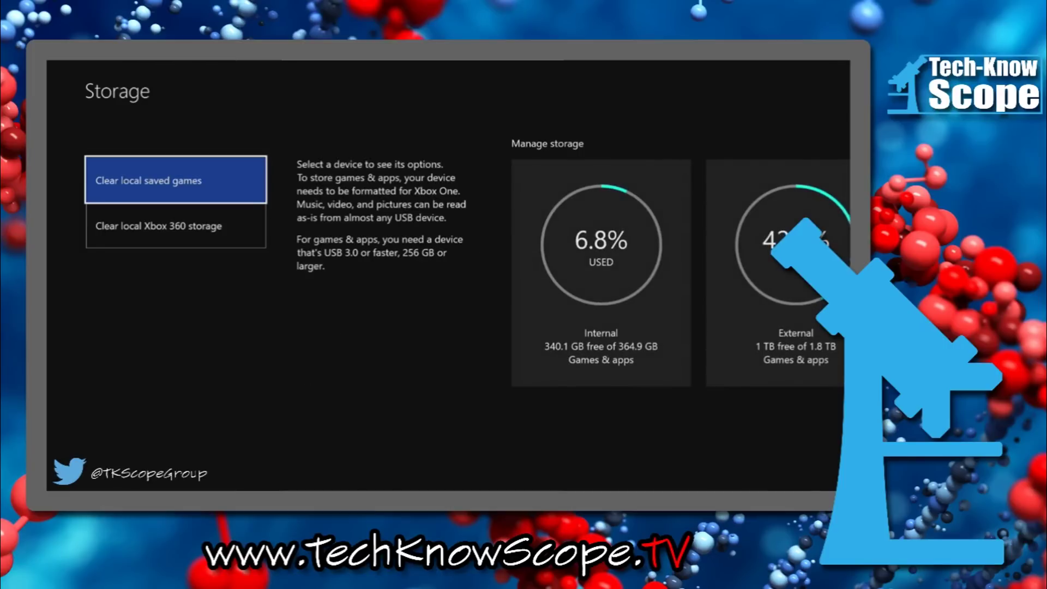
Step: Choose to format the unformatted 2.7 TB external drive for storing games and apps
{"action": "key", "text": "Right"}
{"action": "key", "text": "Right"}
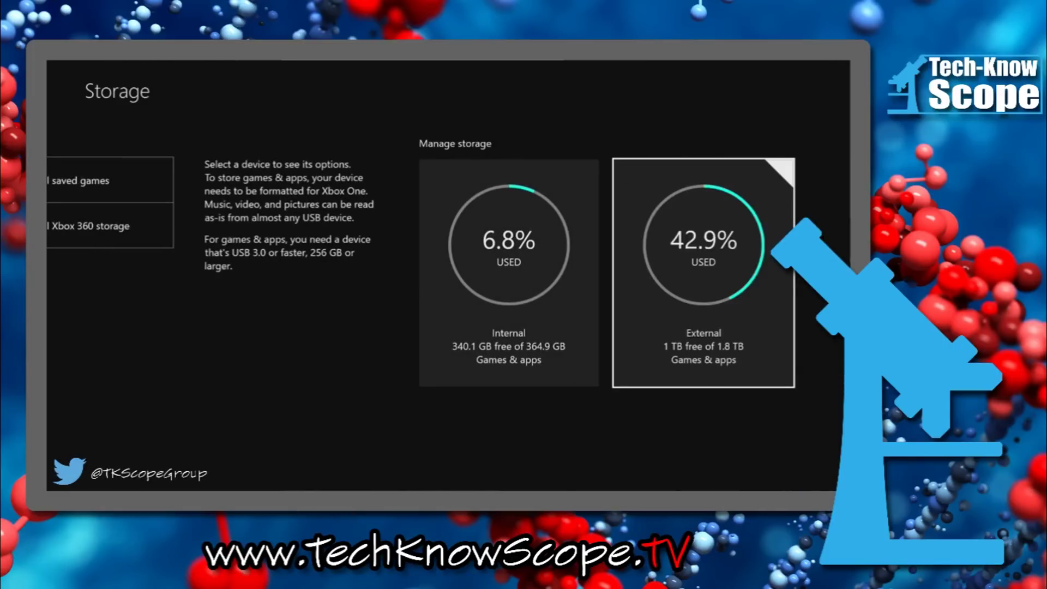
{"action": "key", "text": "Return"}
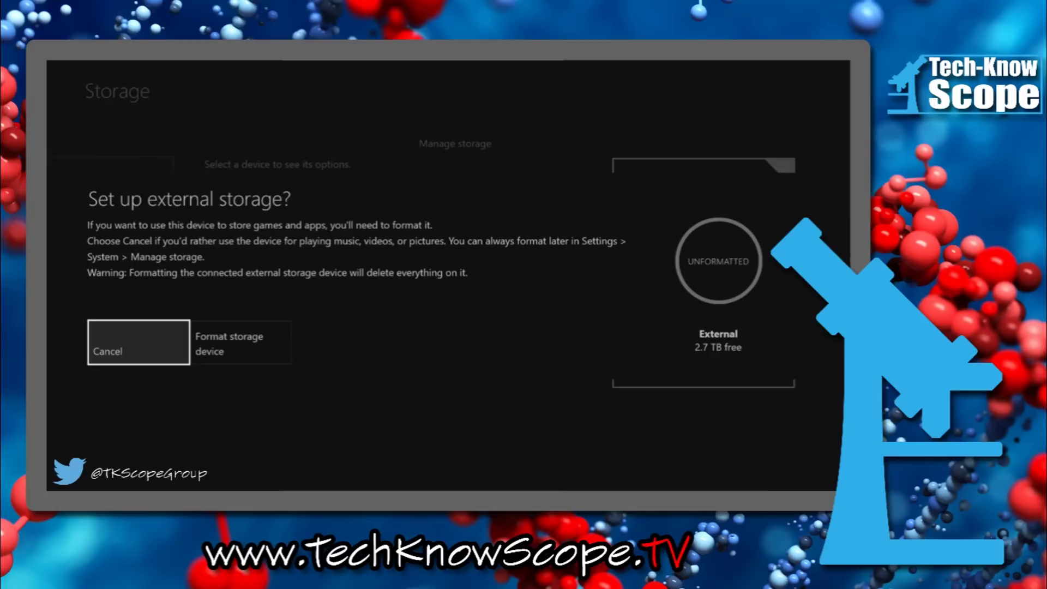
{"action": "key", "text": "Right"}
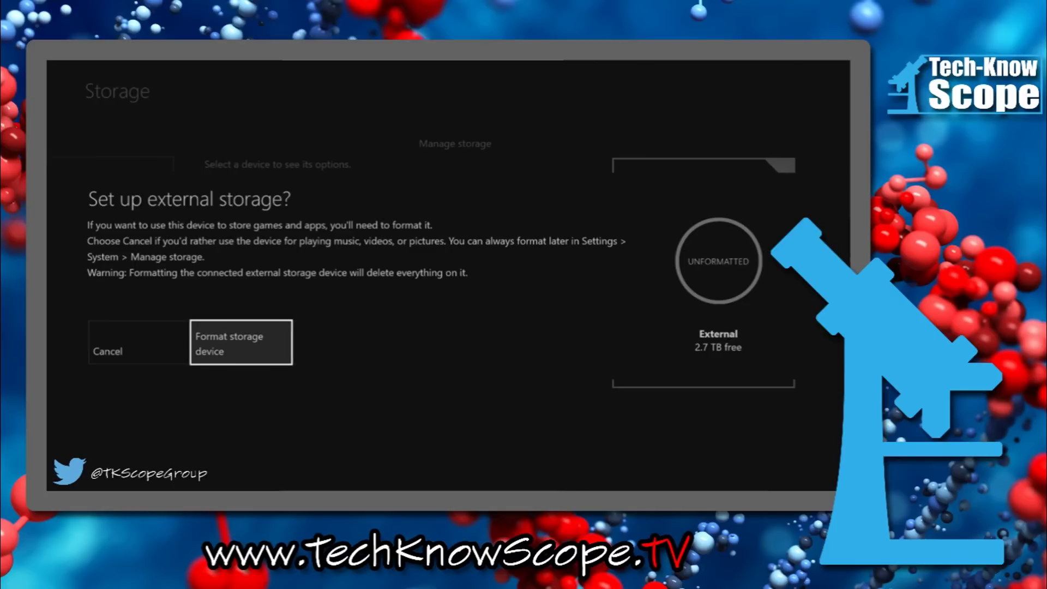
{"action": "key", "text": "Return"}
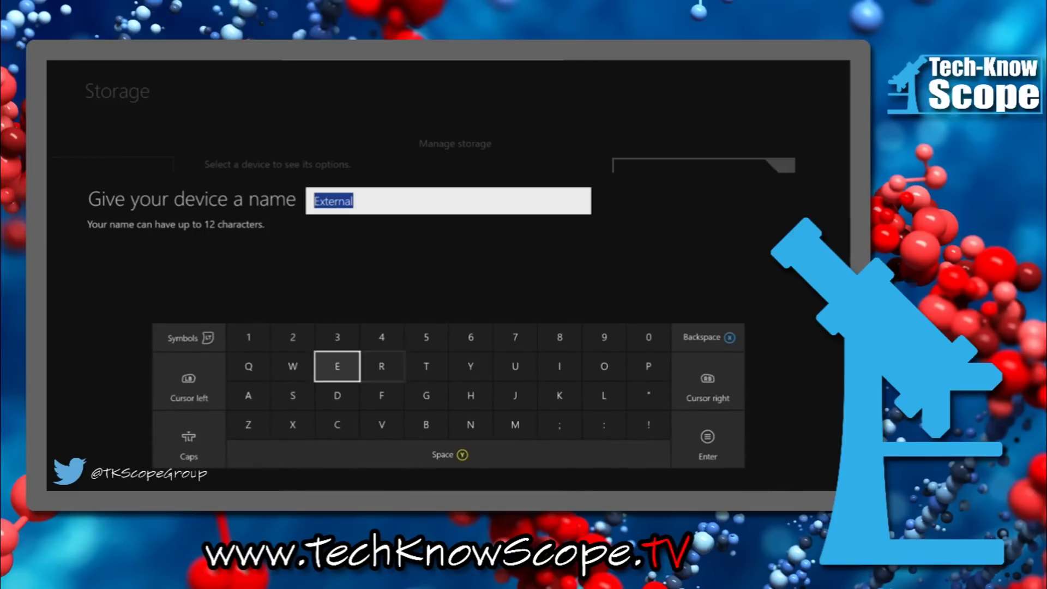
Step: Name the external storage device Dongcoh
{"action": "type", "text": "DO"}
{"action": "key", "text": "BackSpace"}
{"action": "type", "text": "ongcoh"}
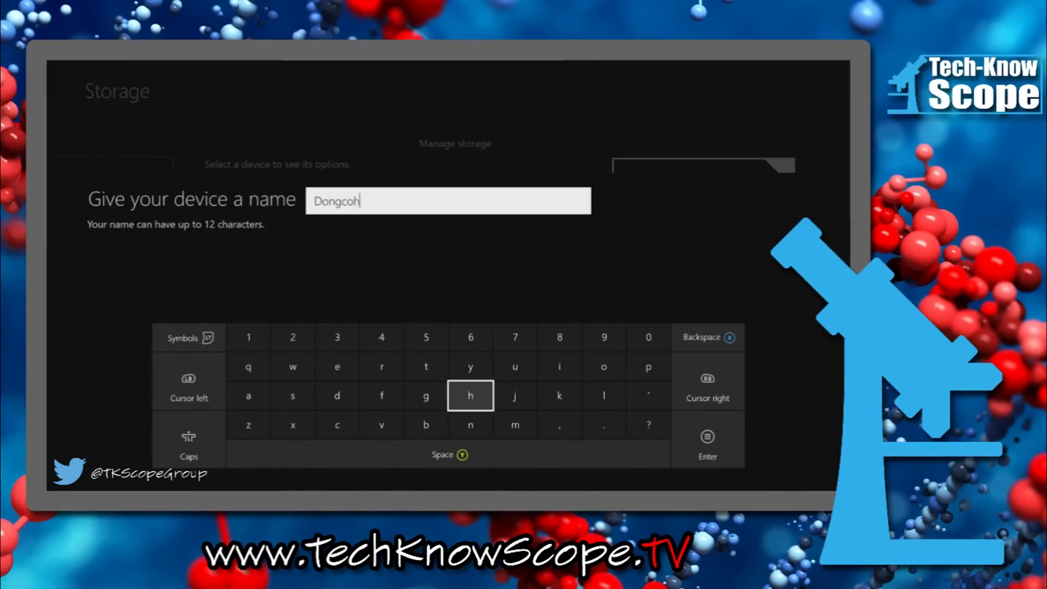
{"action": "key", "text": "Return"}
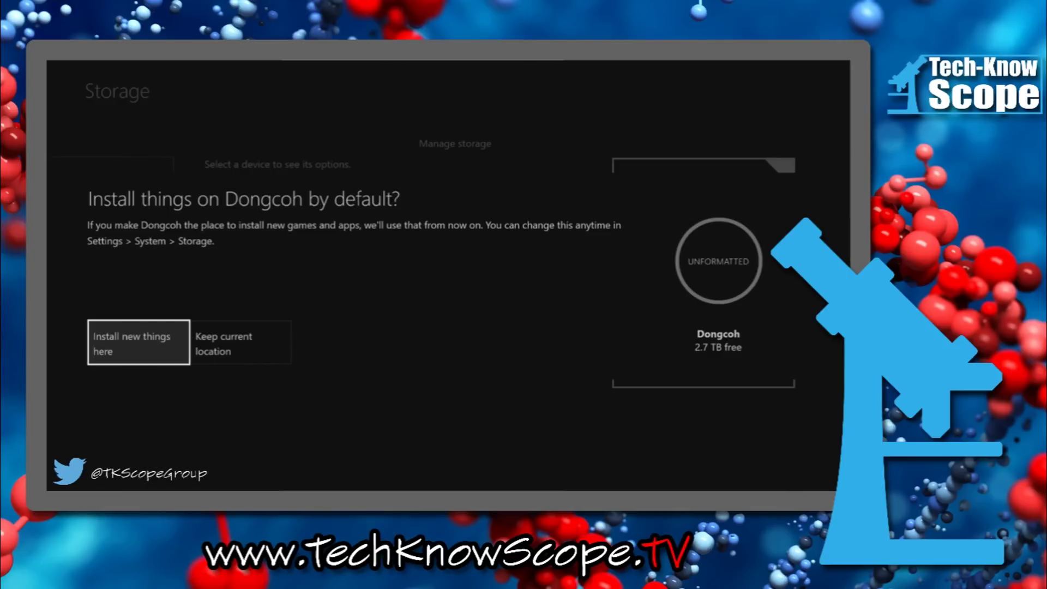
Step: Make Dongcoh the default location for new installs, and format it, ending with its entry selected among the storage devices
{"action": "key", "text": "Return"}
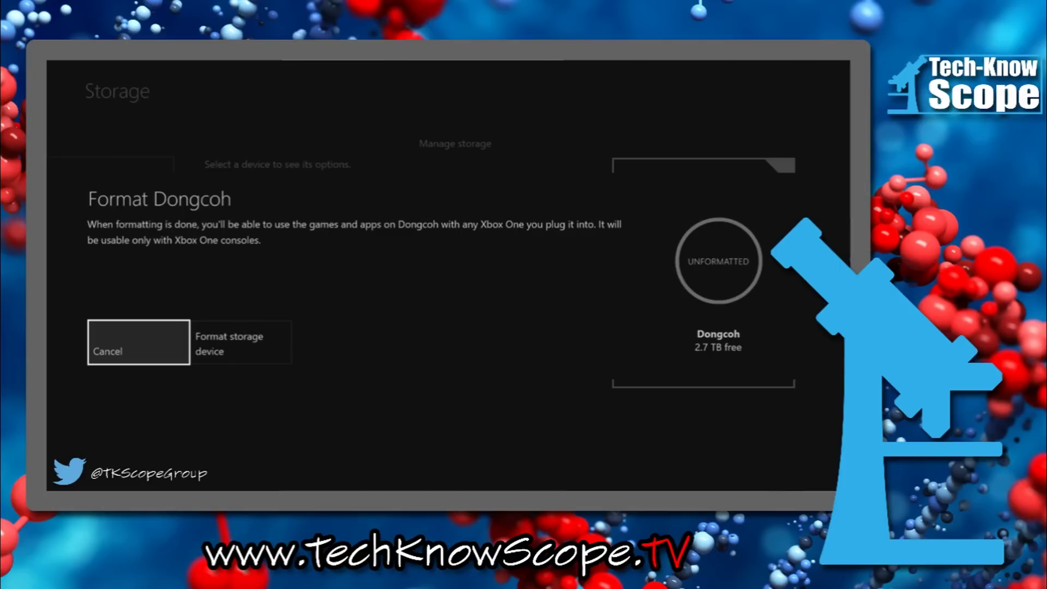
{"action": "key", "text": "Right"}
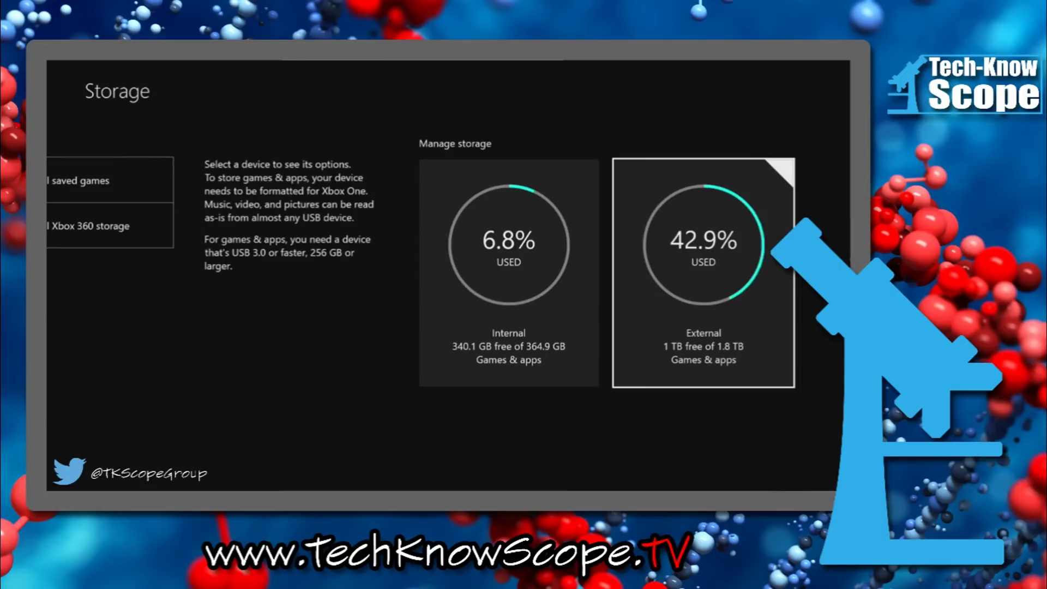
{"action": "key", "text": "Left"}
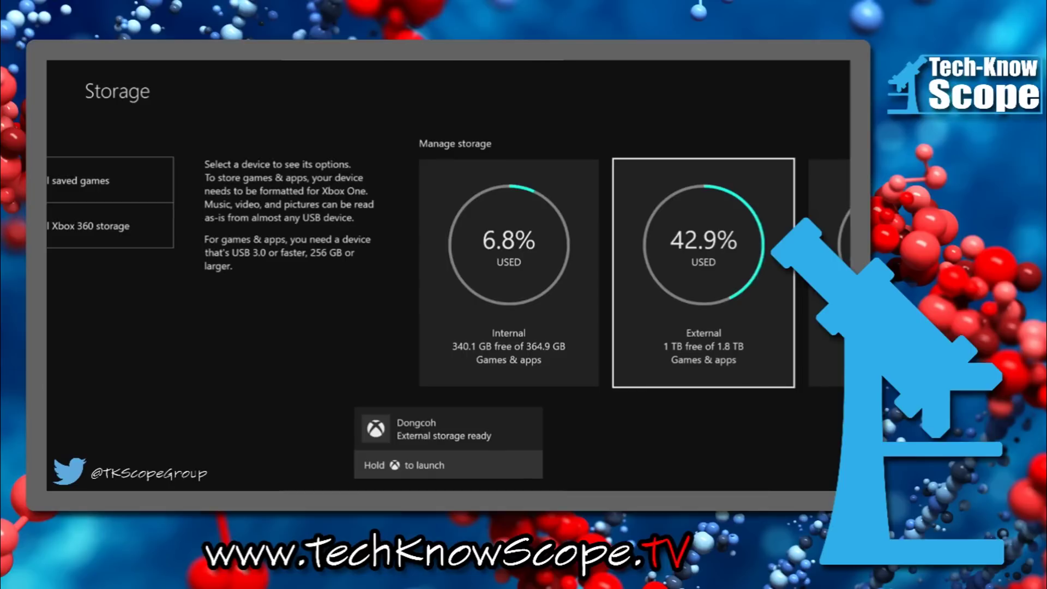
{"action": "key", "text": "Right"}
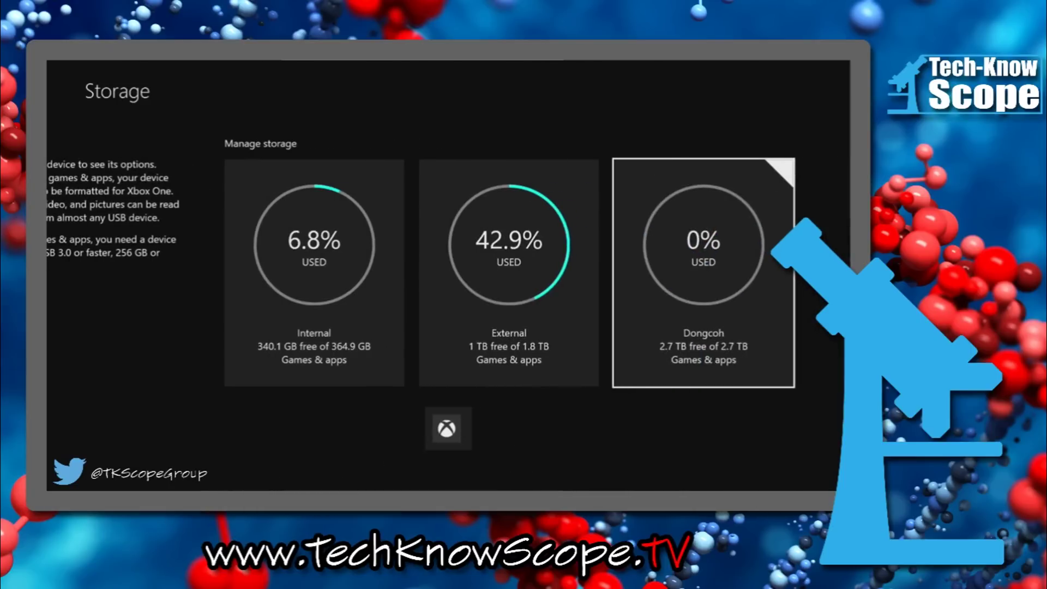